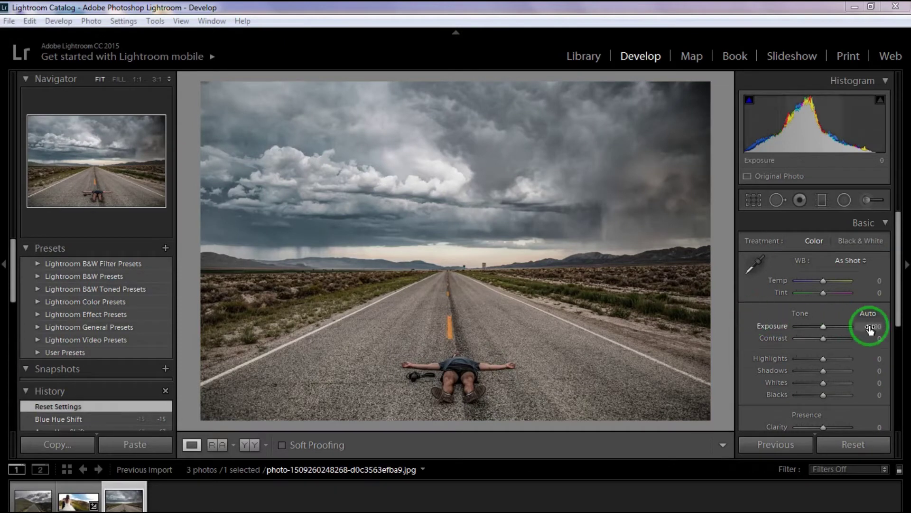
Raise Exposure to +1.30 and Contrast to +30 in the Basic panel
{"action": "left_click_drag", "start_coordinate": [866, 327], "coordinate": [881, 327]}
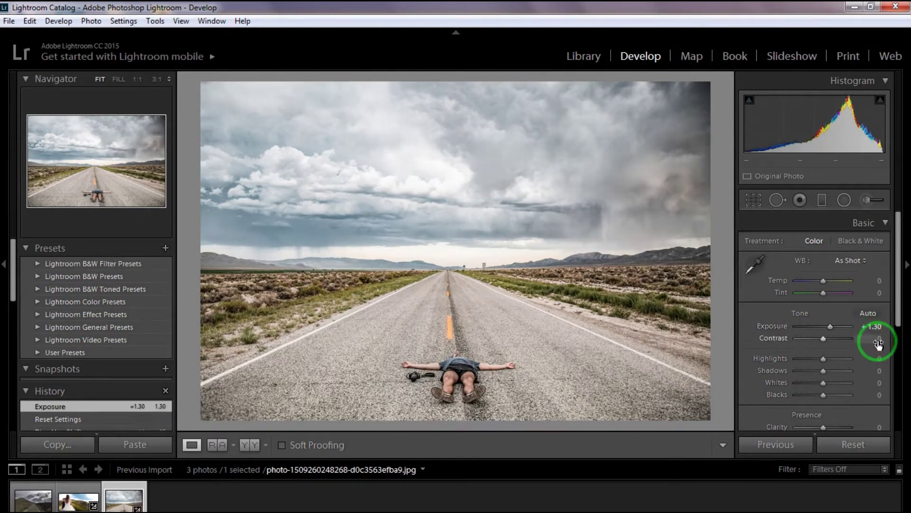
{"action": "left_click_drag", "start_coordinate": [878, 343], "coordinate": [884, 340]}
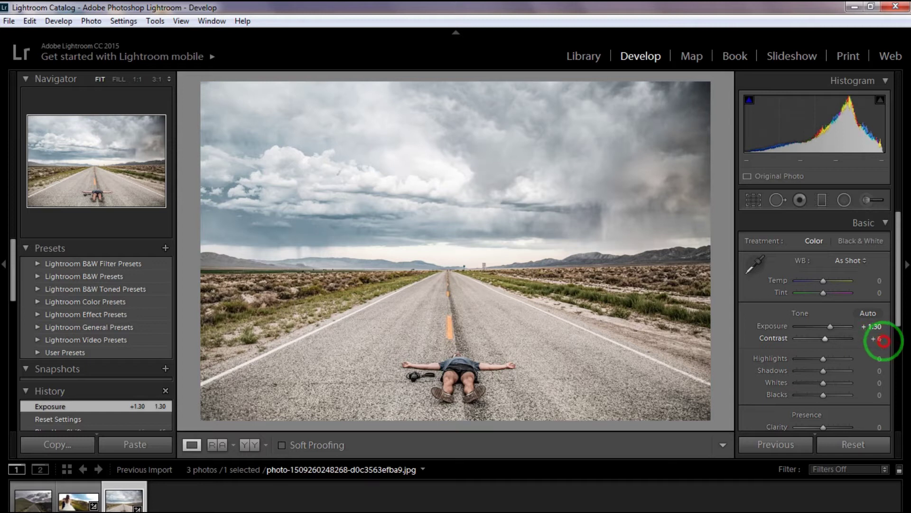
{"action": "left_click_drag", "start_coordinate": [884, 341], "coordinate": [886, 343]}
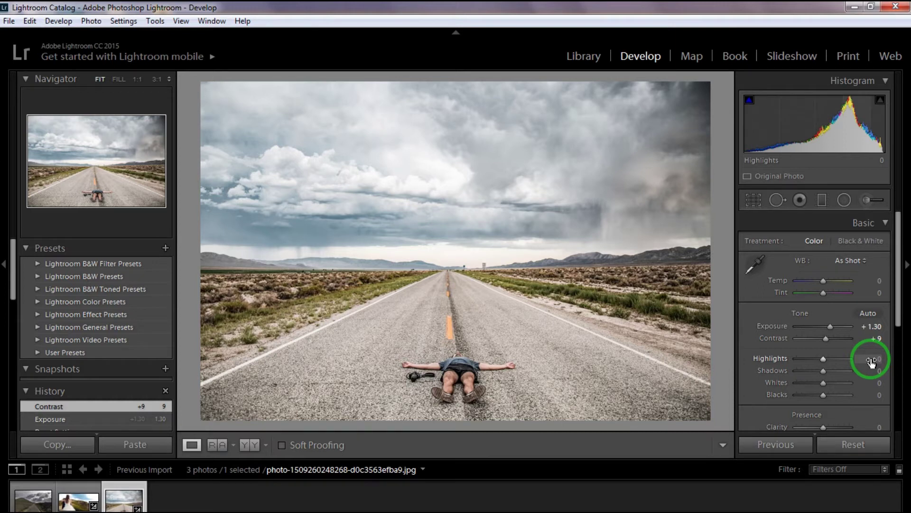
{"action": "left_click_drag", "start_coordinate": [879, 338], "coordinate": [891, 338]}
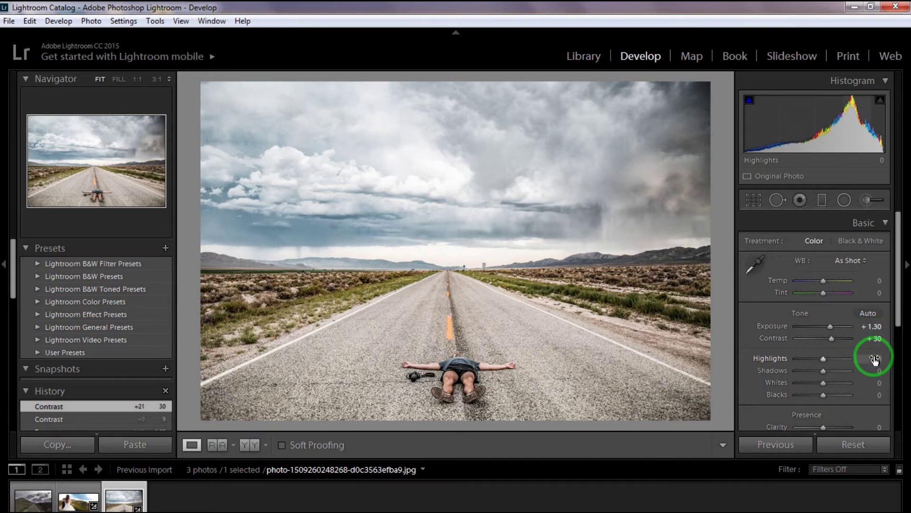
Set Highlights to -50, Shadows to +10 and Whites to +24
{"action": "left_click_drag", "start_coordinate": [875, 358], "coordinate": [841, 361]}
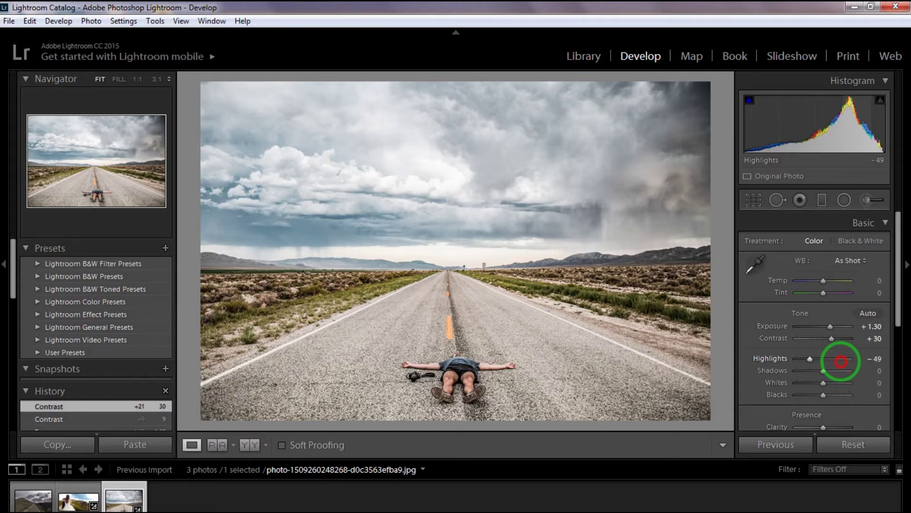
{"action": "left_click_drag", "start_coordinate": [840, 362], "coordinate": [869, 362]}
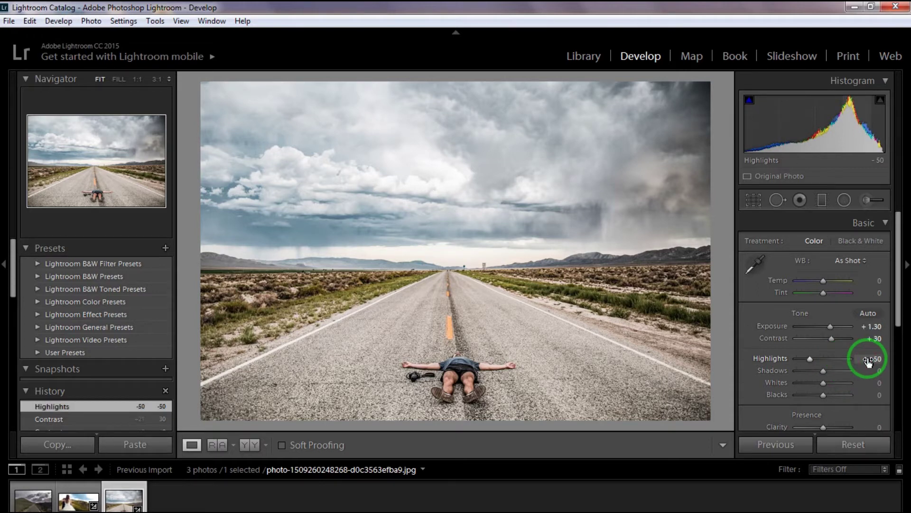
{"action": "left_click_drag", "start_coordinate": [876, 371], "coordinate": [886, 372]}
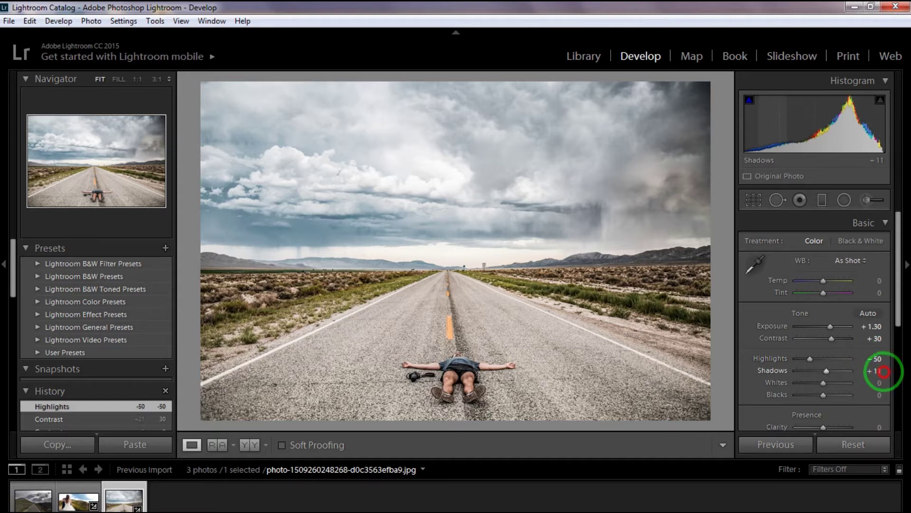
{"action": "left_click_drag", "start_coordinate": [886, 373], "coordinate": [877, 372]}
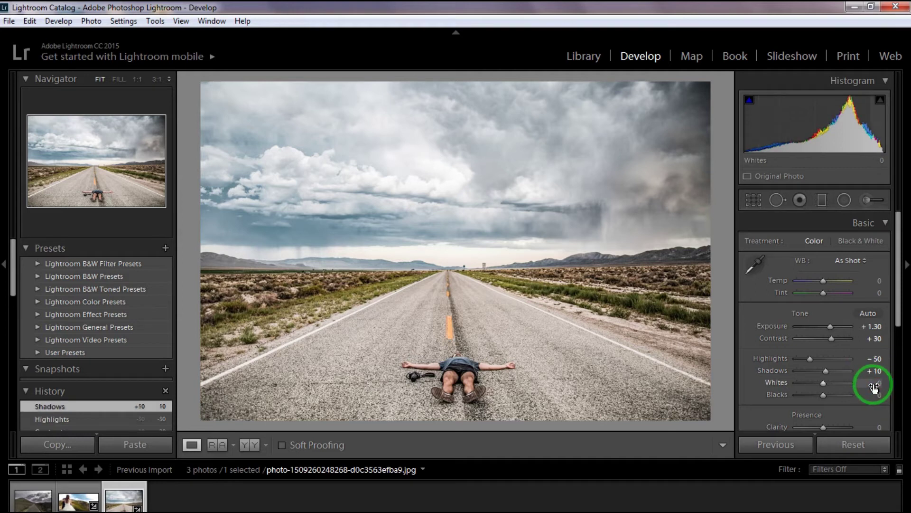
{"action": "mouse_move", "coordinate": [874, 387]}
{"action": "left_mouse_down"}
{"action": "mouse_move", "coordinate": [884, 383]}
{"action": "mouse_move", "coordinate": [869, 385]}
{"action": "left_mouse_up"}
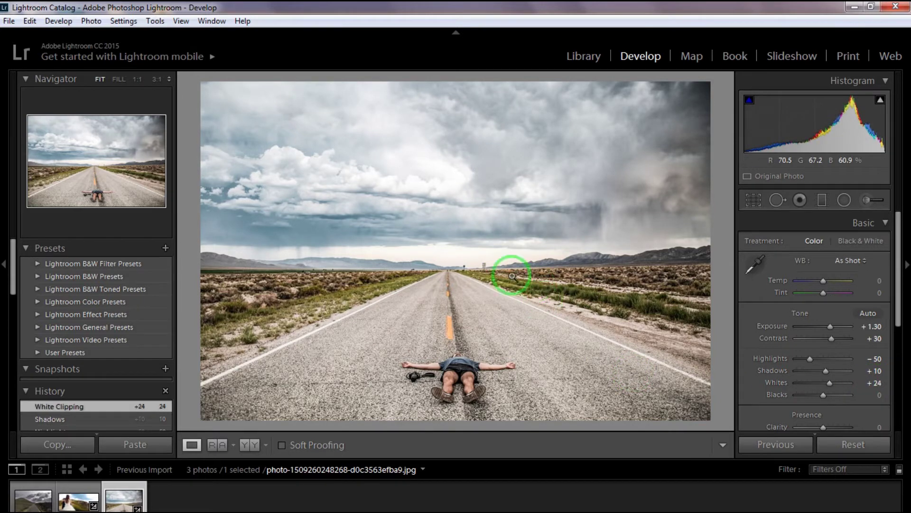
{"action": "left_click", "coordinate": [243, 448]}
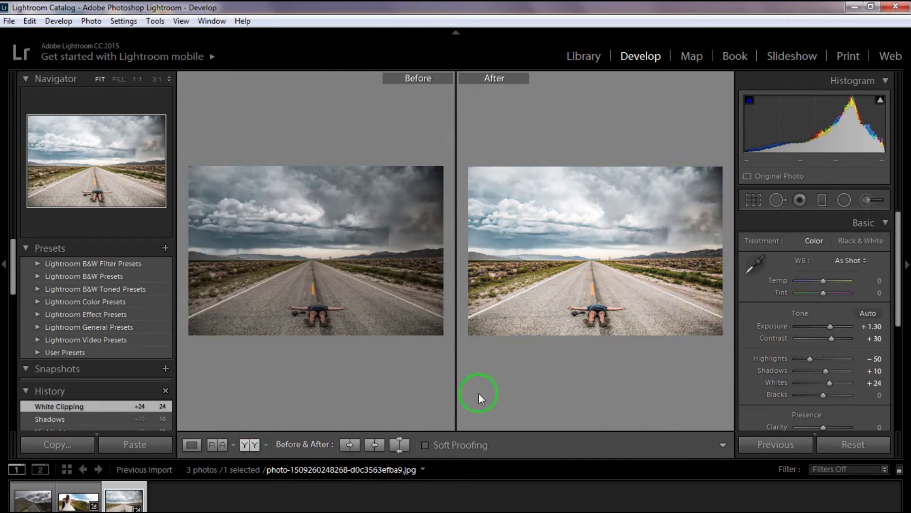
{"action": "left_click", "coordinate": [191, 444]}
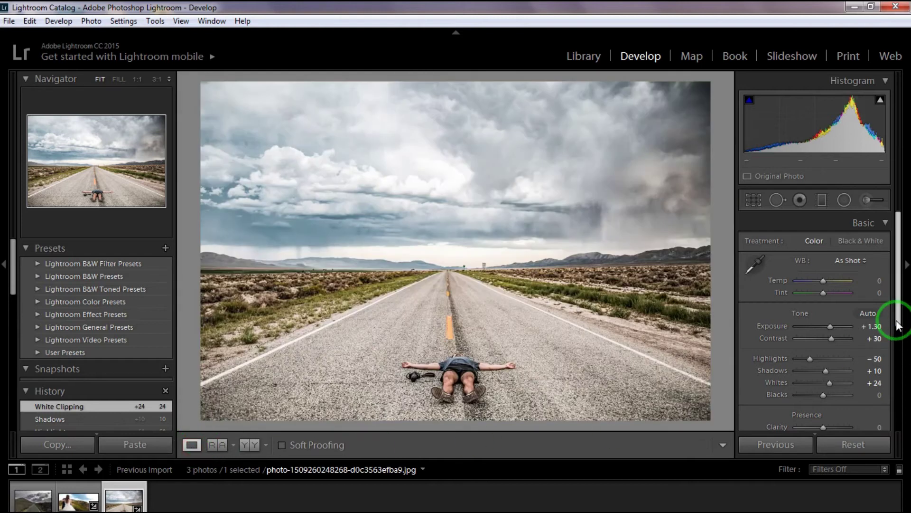
{"action": "left_click_drag", "start_coordinate": [897, 325], "coordinate": [897, 377]}
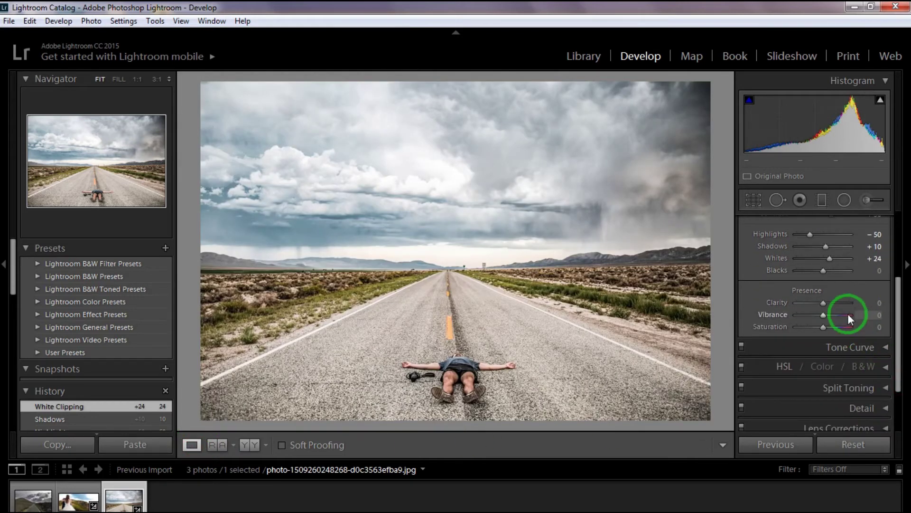
Set Clarity to -2, Vibrance to +70 and Saturation to about +30 in Presence
{"action": "left_click", "coordinate": [873, 303]}
{"action": "left_click_drag", "start_coordinate": [873, 303], "coordinate": [871, 303]}
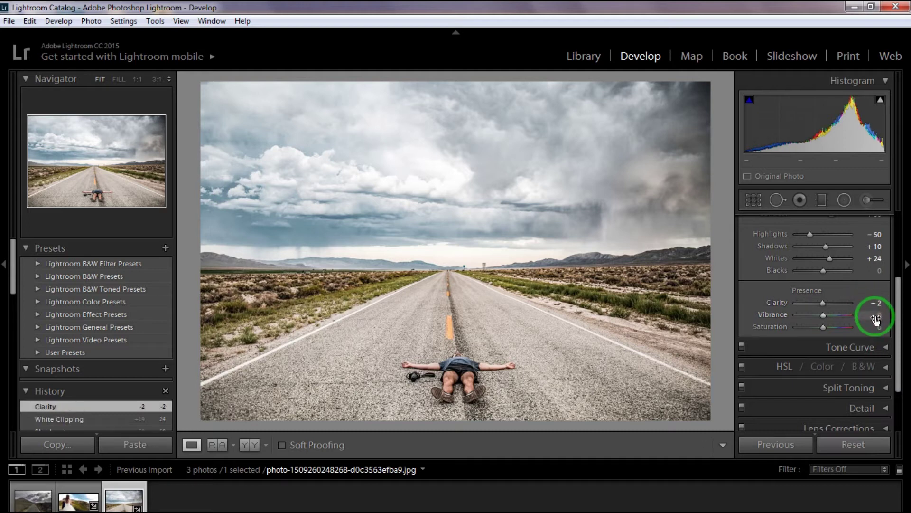
{"action": "left_click_drag", "start_coordinate": [876, 320], "coordinate": [871, 316]}
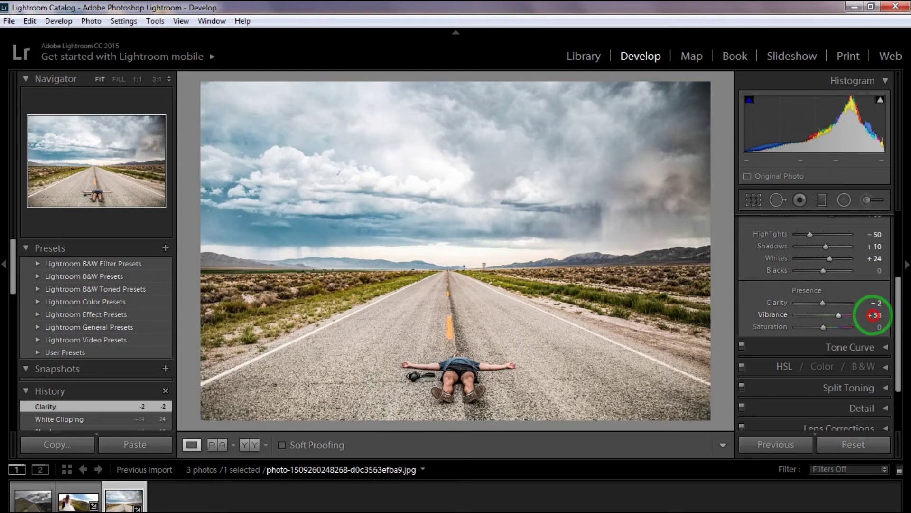
{"action": "left_click_drag", "start_coordinate": [870, 315], "coordinate": [878, 318]}
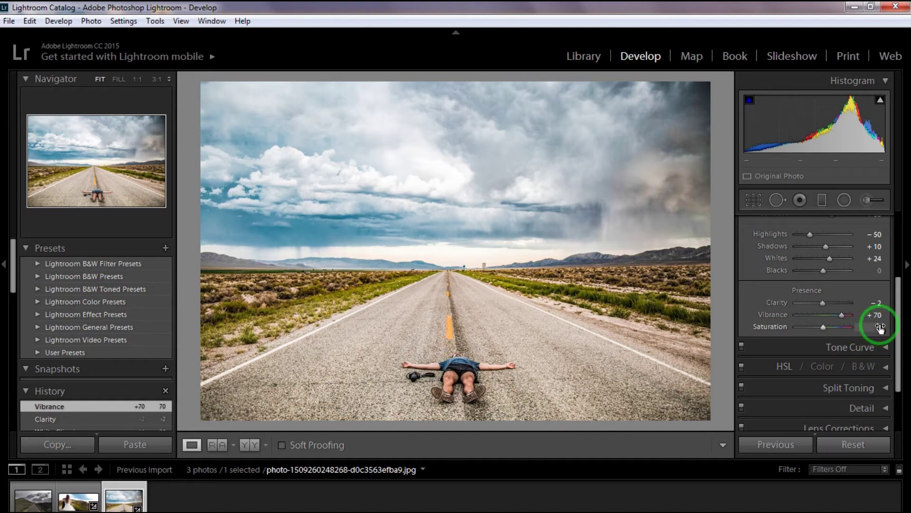
{"action": "left_click_drag", "start_coordinate": [880, 327], "coordinate": [901, 328]}
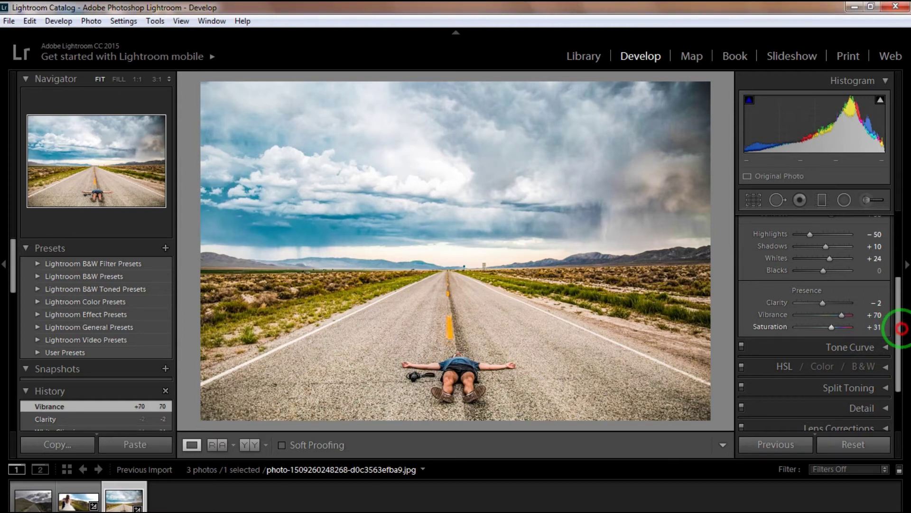
{"action": "left_click_drag", "start_coordinate": [901, 328], "coordinate": [901, 330]}
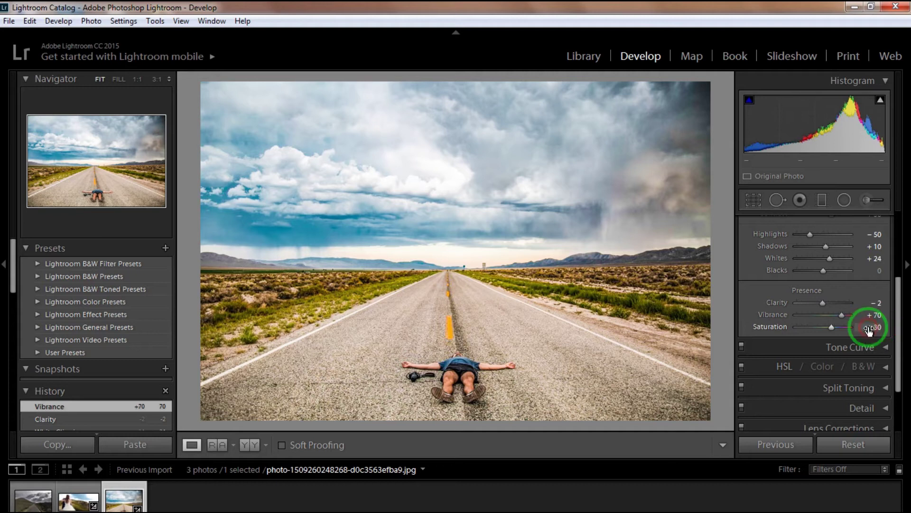
{"action": "left_click", "coordinate": [248, 445]}
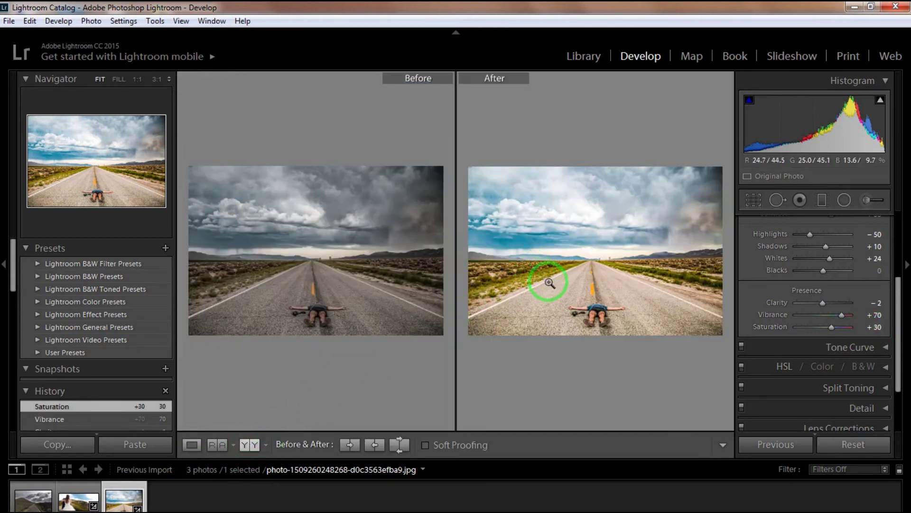
{"action": "left_click", "coordinate": [191, 444]}
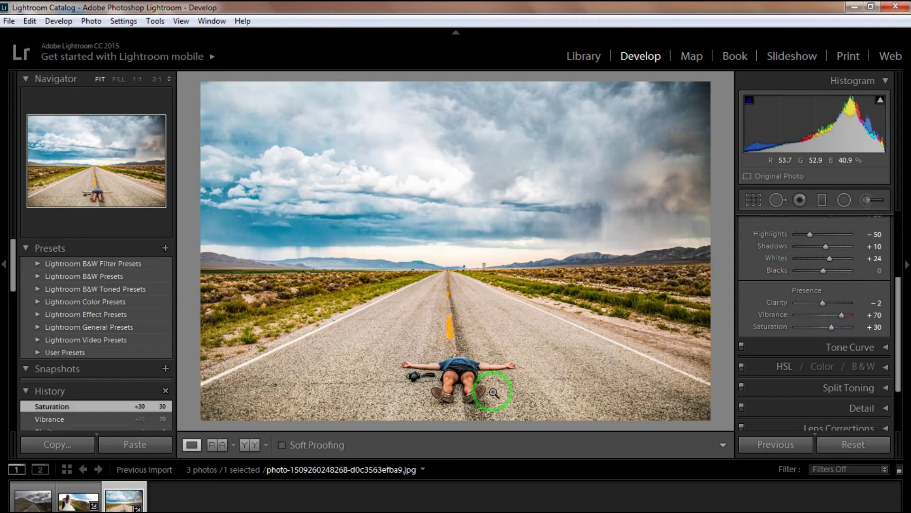
Brush across the right-side storm sky with Clarity 30, Saturation 47 and Sharpness 82
{"action": "left_click", "coordinate": [866, 199]}
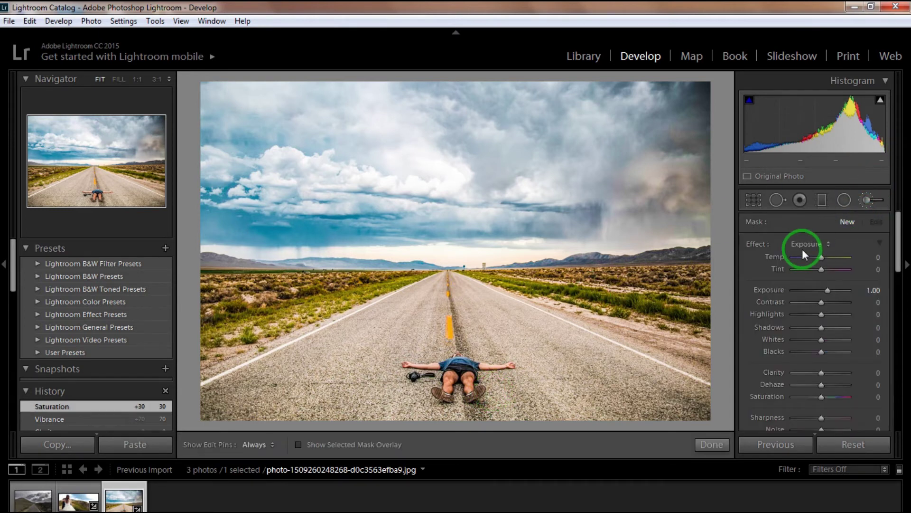
{"action": "left_click", "coordinate": [707, 241]}
{"action": "key", "text": "h"}
{"action": "mouse_move", "coordinate": [674, 243]}
{"action": "left_mouse_down"}
{"action": "mouse_move", "coordinate": [579, 240]}
{"action": "mouse_move", "coordinate": [545, 253]}
{"action": "mouse_move", "coordinate": [323, 249]}
{"action": "left_mouse_up"}
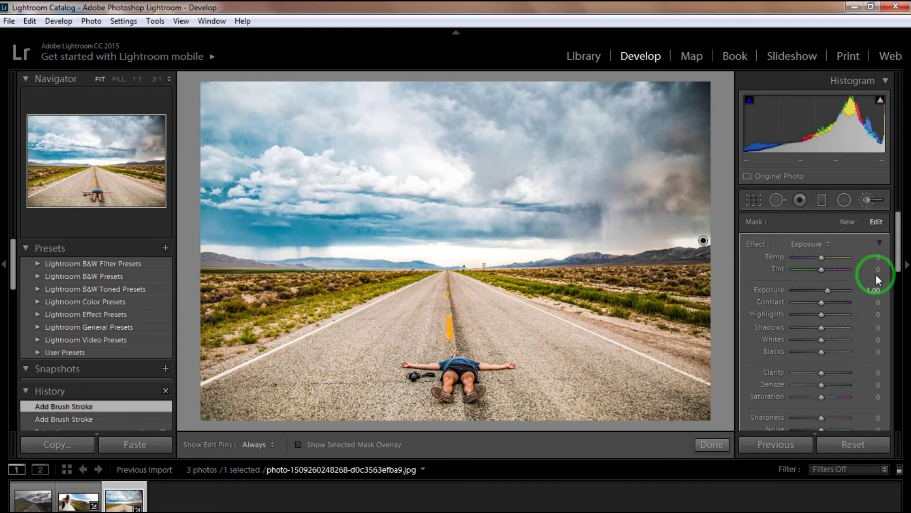
{"action": "mouse_move", "coordinate": [898, 260]}
{"action": "left_mouse_down"}
{"action": "mouse_move", "coordinate": [898, 290]}
{"action": "mouse_move", "coordinate": [835, 304]}
{"action": "mouse_move", "coordinate": [902, 298]}
{"action": "mouse_move", "coordinate": [868, 300]}
{"action": "mouse_move", "coordinate": [879, 321]}
{"action": "mouse_move", "coordinate": [898, 324]}
{"action": "mouse_move", "coordinate": [834, 327]}
{"action": "mouse_move", "coordinate": [904, 323]}
{"action": "mouse_move", "coordinate": [877, 346]}
{"action": "mouse_move", "coordinate": [904, 345]}
{"action": "mouse_move", "coordinate": [876, 345]}
{"action": "left_mouse_up"}
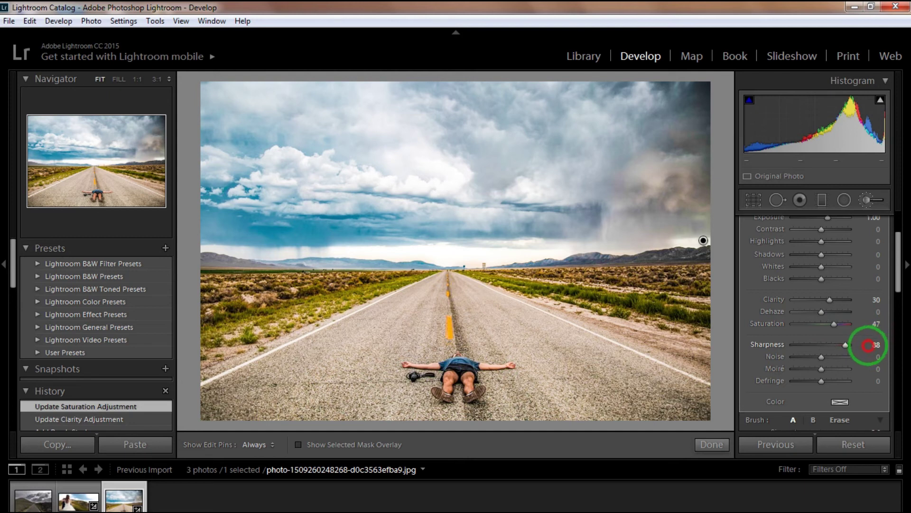
{"action": "left_click_drag", "start_coordinate": [876, 345], "coordinate": [869, 349]}
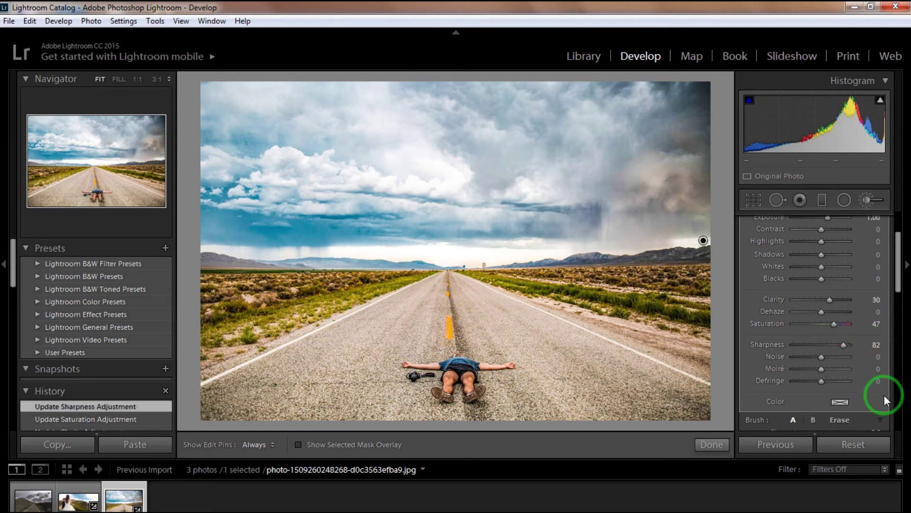
Reopen the Adjustment Brush, drag its Temp slider, then close brushing for global settings
{"action": "left_click", "coordinate": [864, 200]}
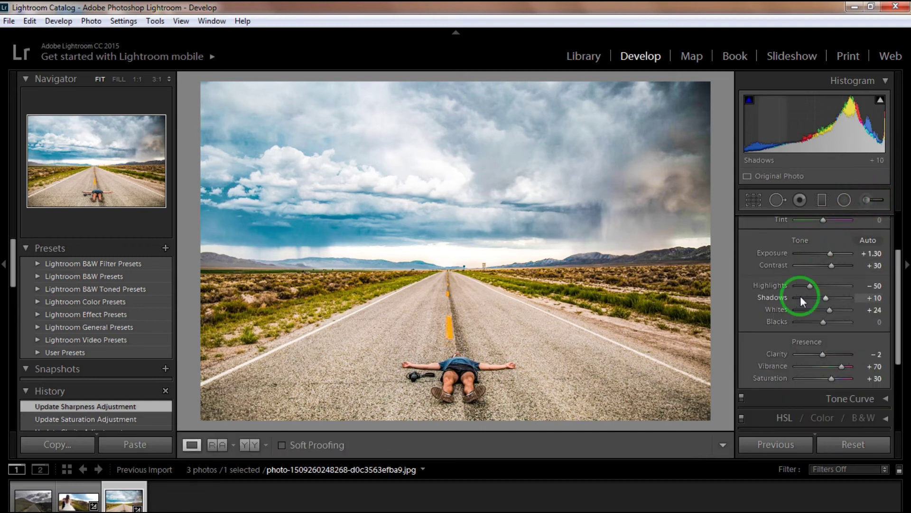
{"action": "left_click", "coordinate": [870, 201]}
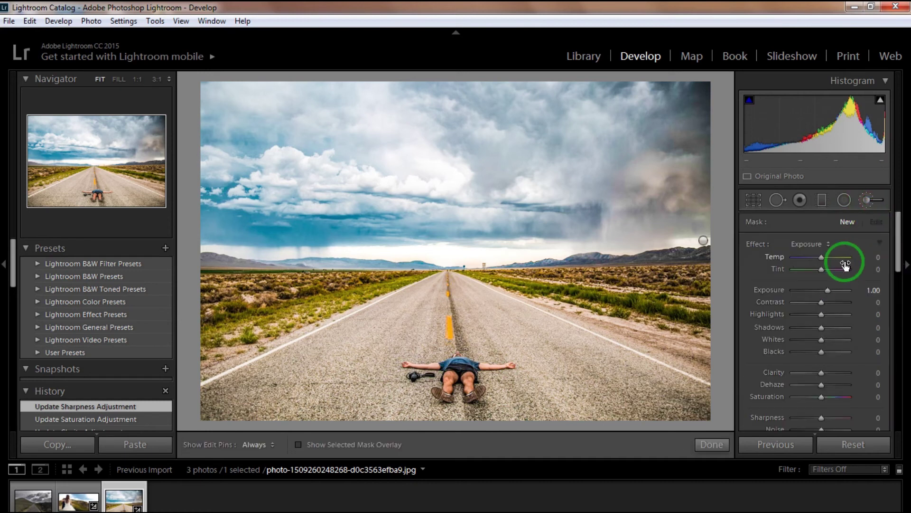
{"action": "mouse_move", "coordinate": [866, 258]}
{"action": "left_mouse_down"}
{"action": "mouse_move", "coordinate": [892, 257]}
{"action": "mouse_move", "coordinate": [834, 259]}
{"action": "left_mouse_up"}
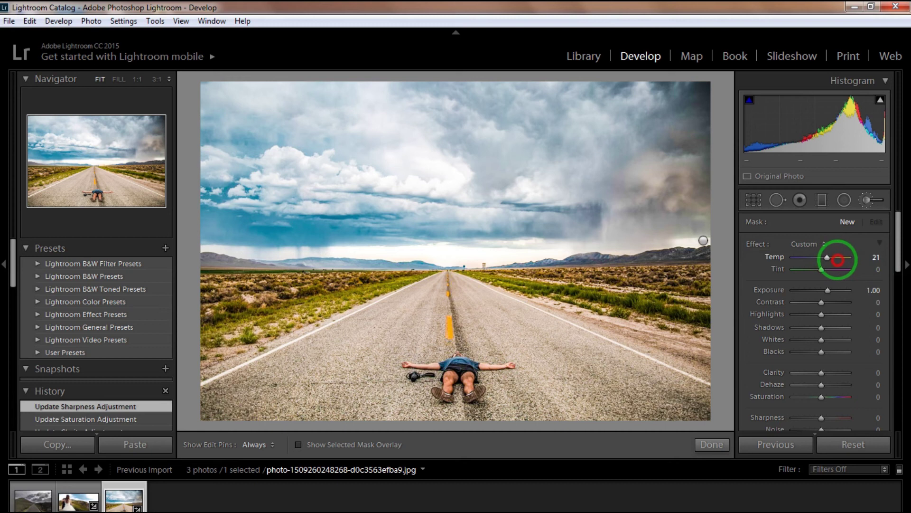
{"action": "mouse_move", "coordinate": [895, 263]}
{"action": "left_mouse_down"}
{"action": "mouse_move", "coordinate": [905, 306]}
{"action": "mouse_move", "coordinate": [905, 260]}
{"action": "left_mouse_up"}
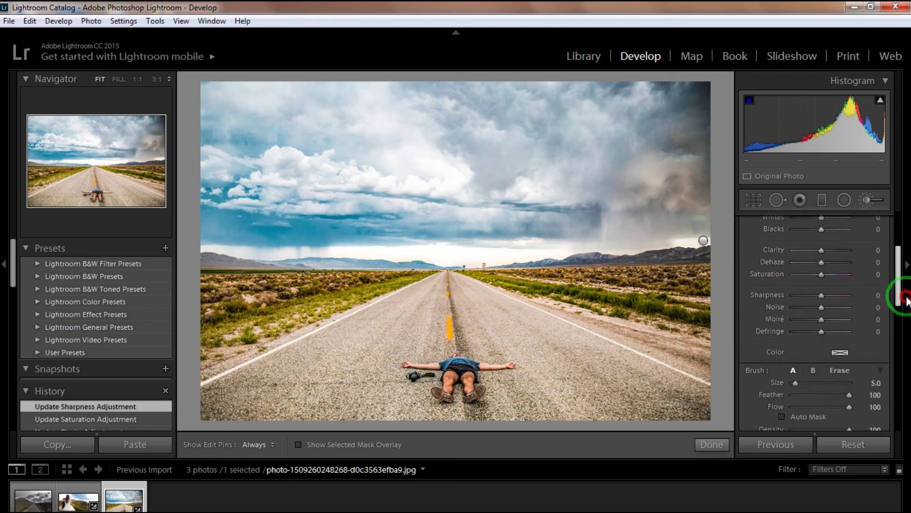
{"action": "left_click", "coordinate": [869, 199]}
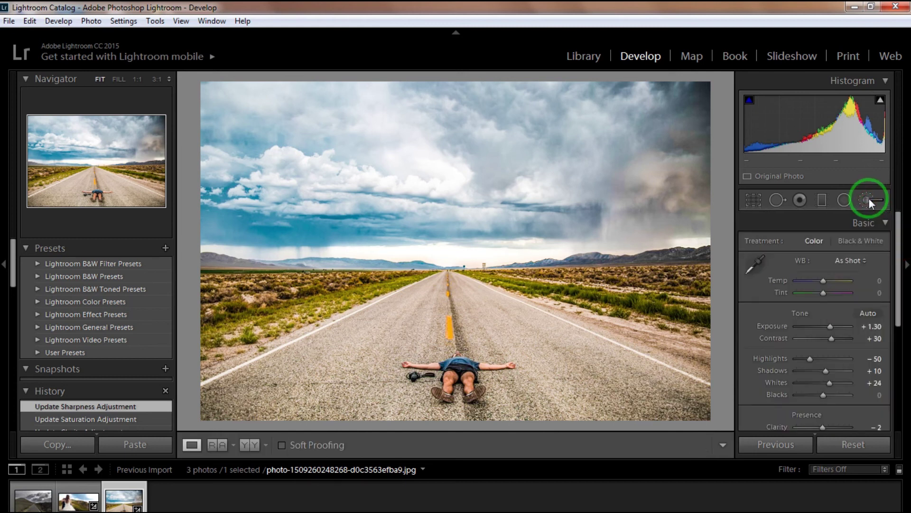
Compare the edit Before/After, then switch to the Library module
{"action": "left_click", "coordinate": [250, 446]}
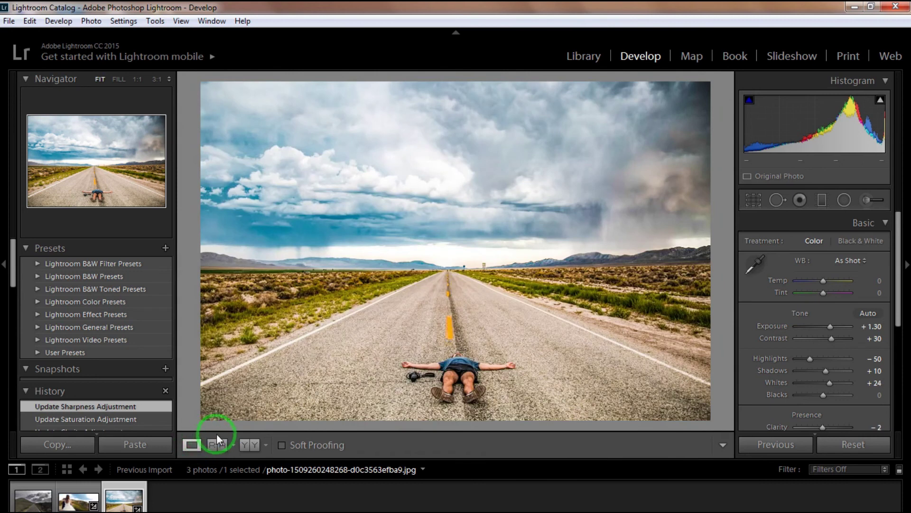
{"action": "left_click", "coordinate": [591, 56]}
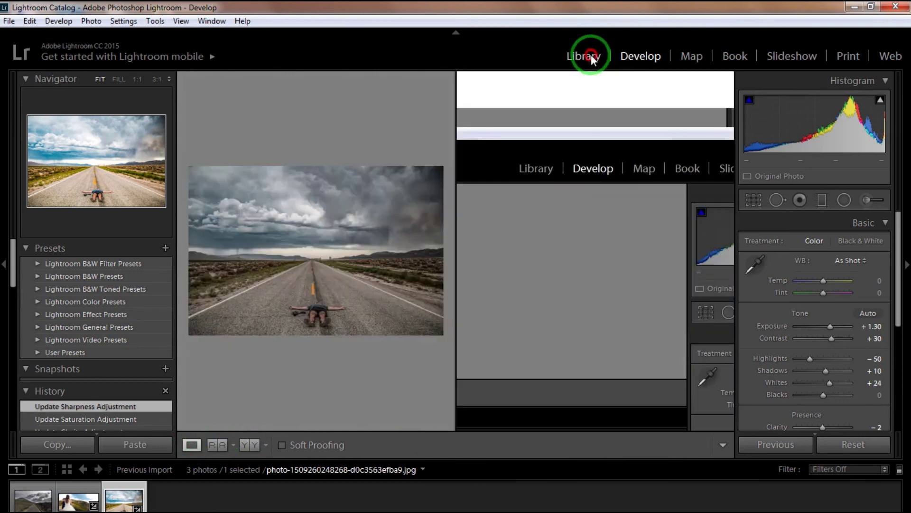
Export the road photo as one file to the Desktop
{"action": "left_click", "coordinate": [137, 445]}
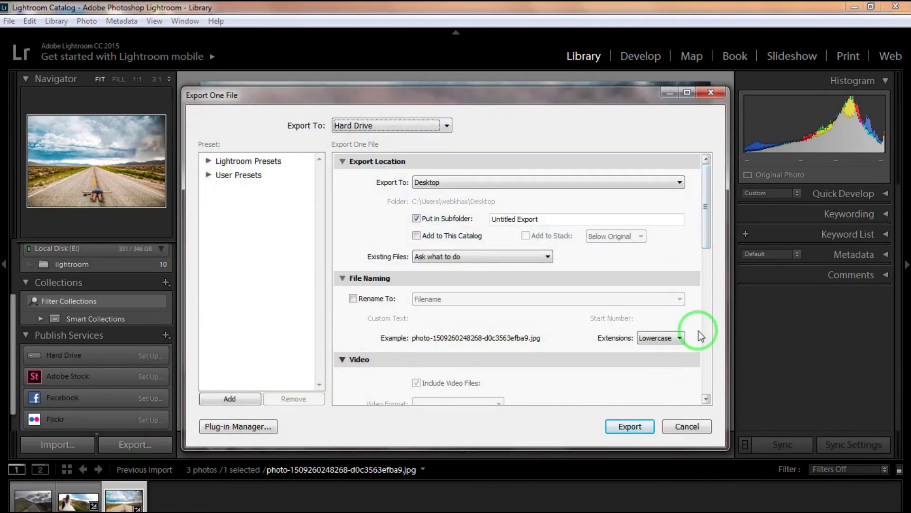
{"action": "left_click", "coordinate": [630, 426]}
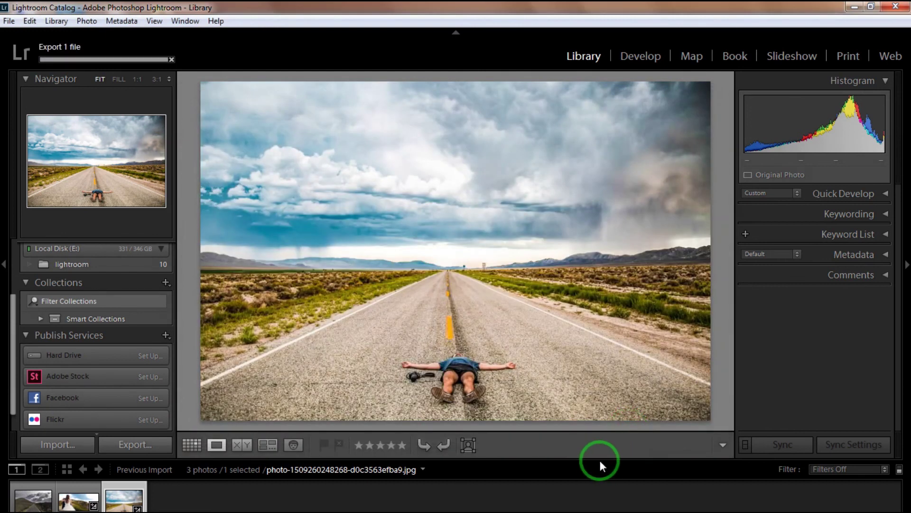